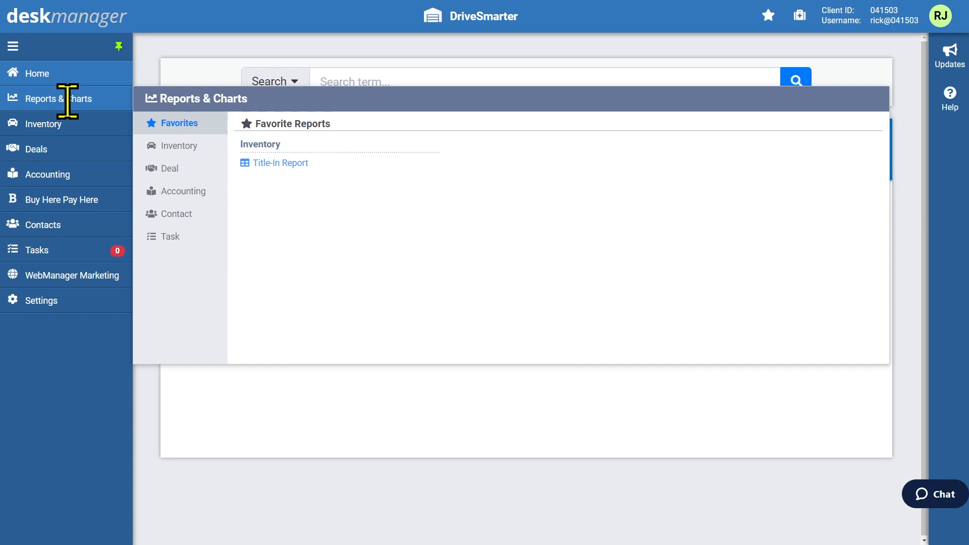
Open the Available Inventory Report from the library of inventory reports
left_click(52, 128)
left_click(48, 167)
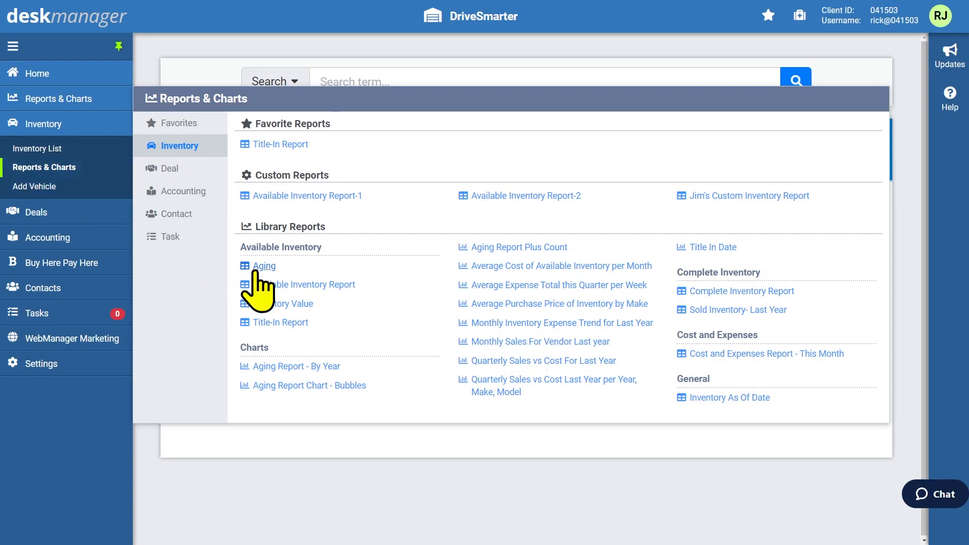
left_click(277, 285)
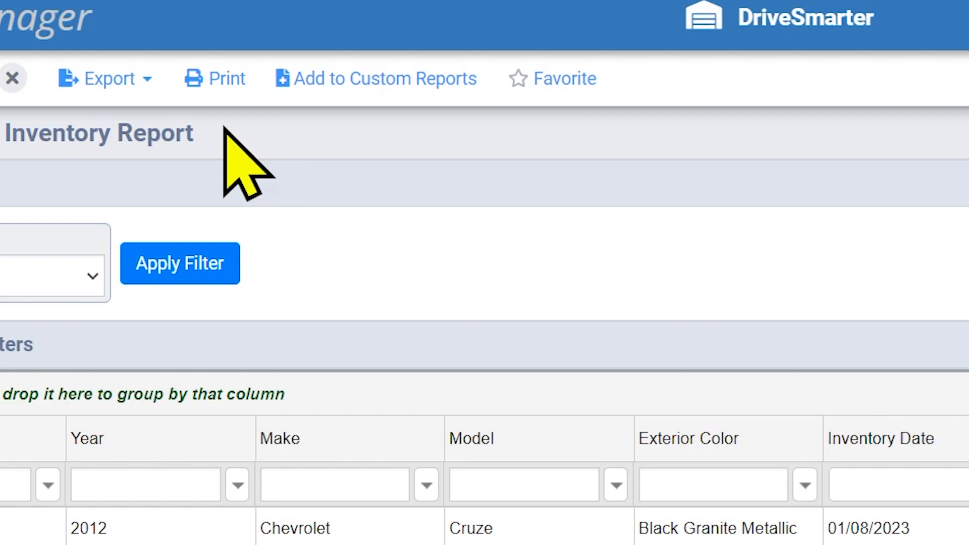
Review the report's Excel, Comma Delimited and Tab Delimited export formats, along with the print and Add to Custom Reports options
left_click(147, 80)
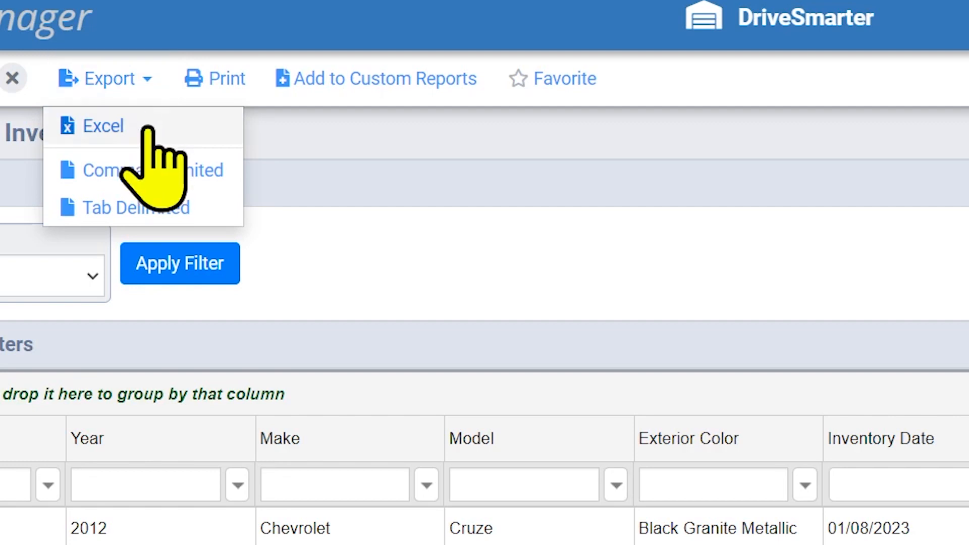
left_click(148, 134)
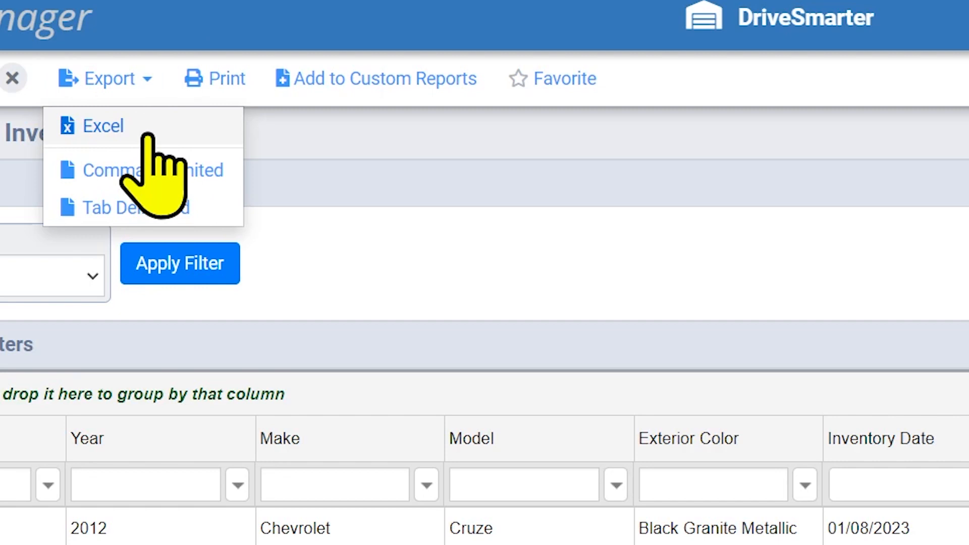
left_click(147, 184)
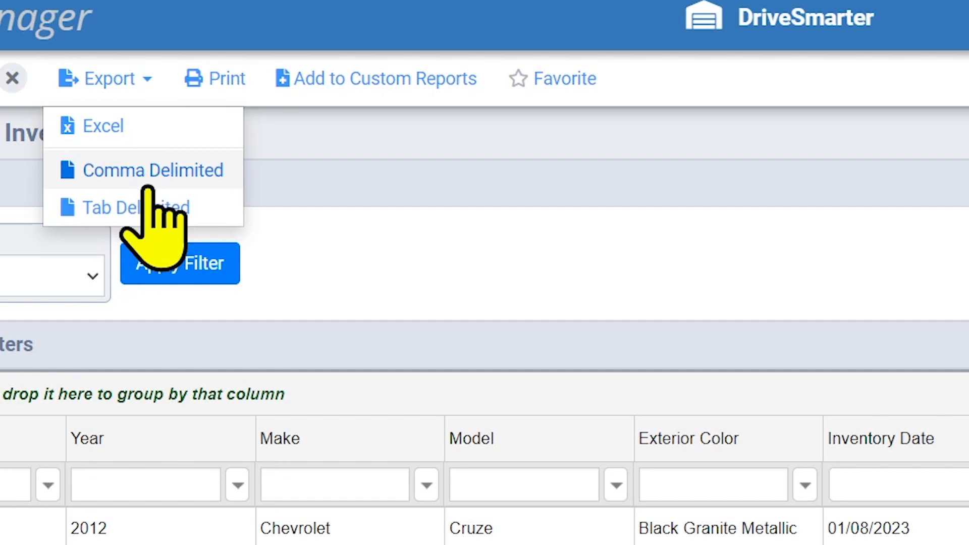
left_click(142, 219)
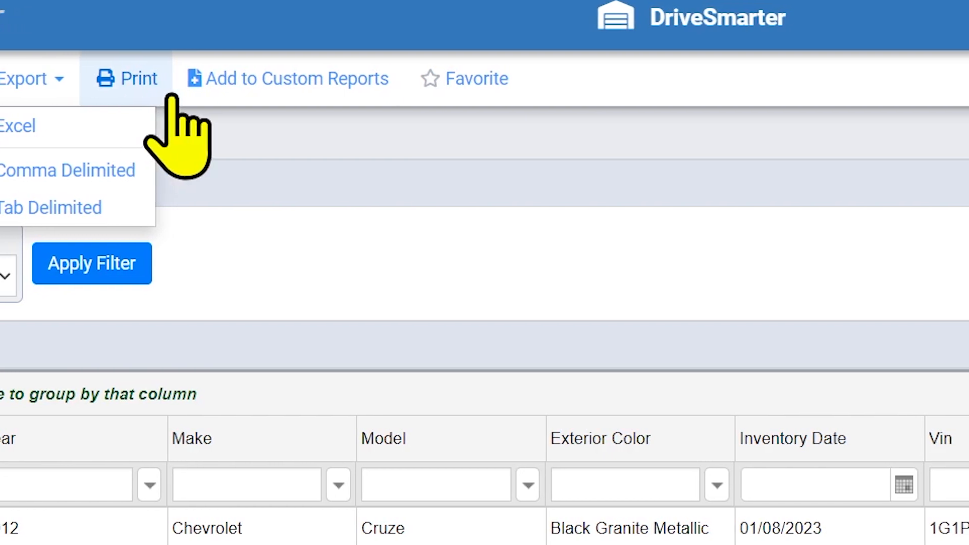
left_click(235, 100)
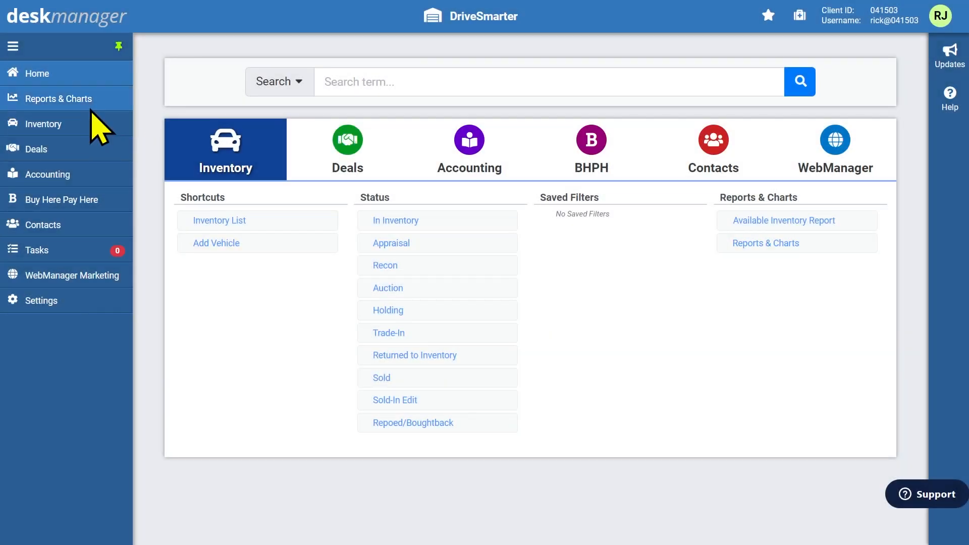
Look over the favorite reports and the inventory category of Reports & Charts, and return to the home page
left_click(72, 99)
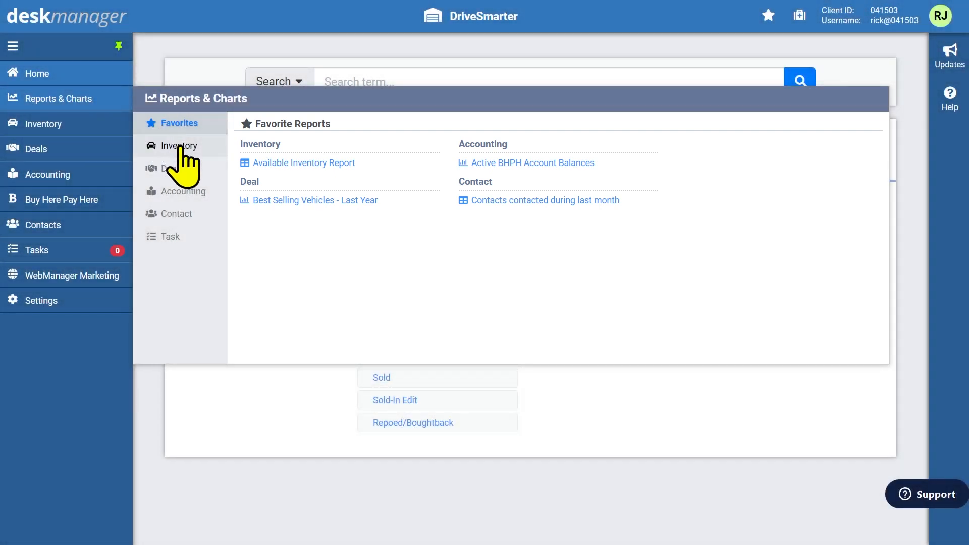
left_click(180, 147)
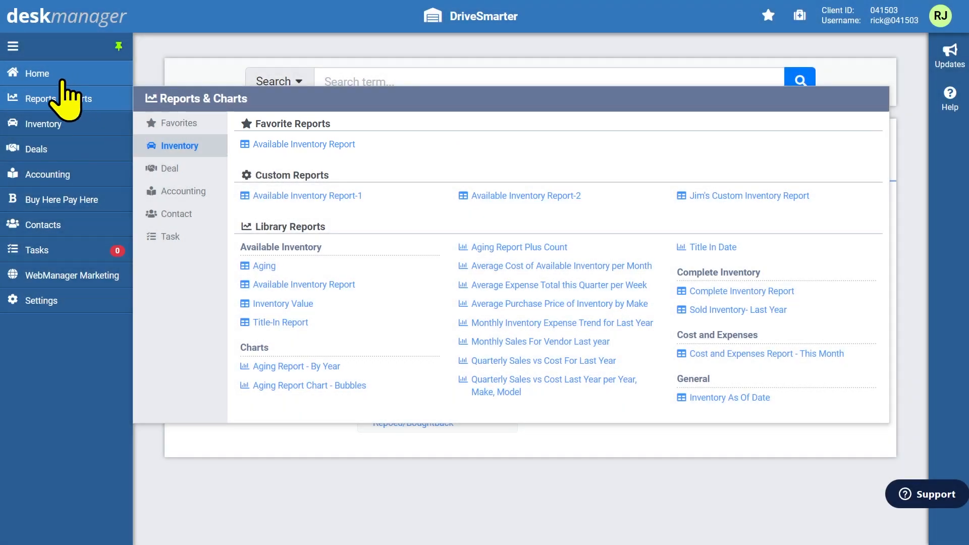
left_click(62, 78)
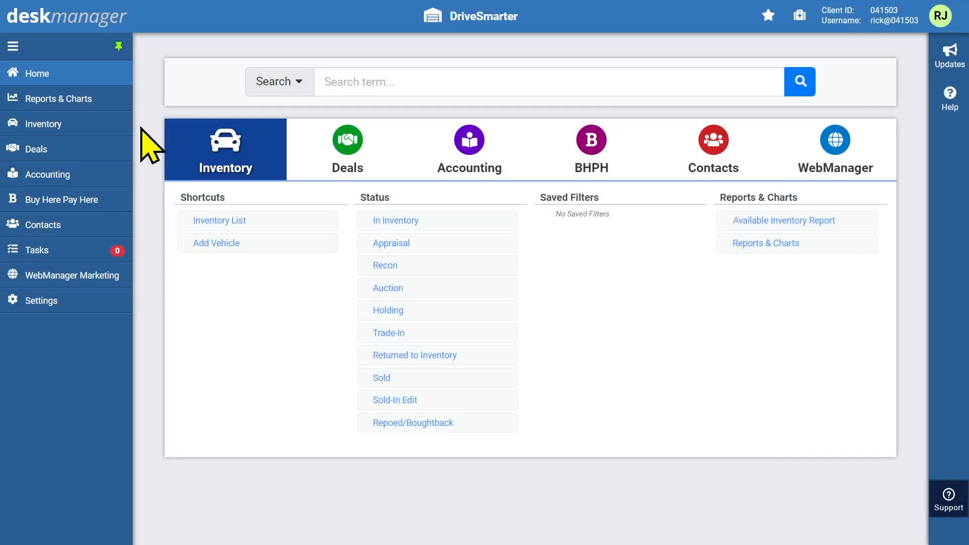
Open the inventory section of the Reports & Charts settings
left_click(50, 301)
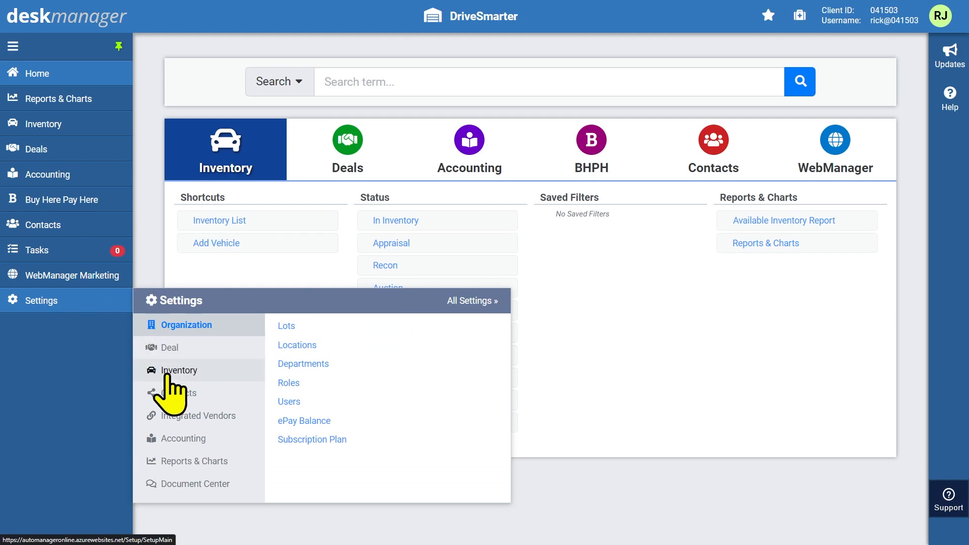
left_click(195, 463)
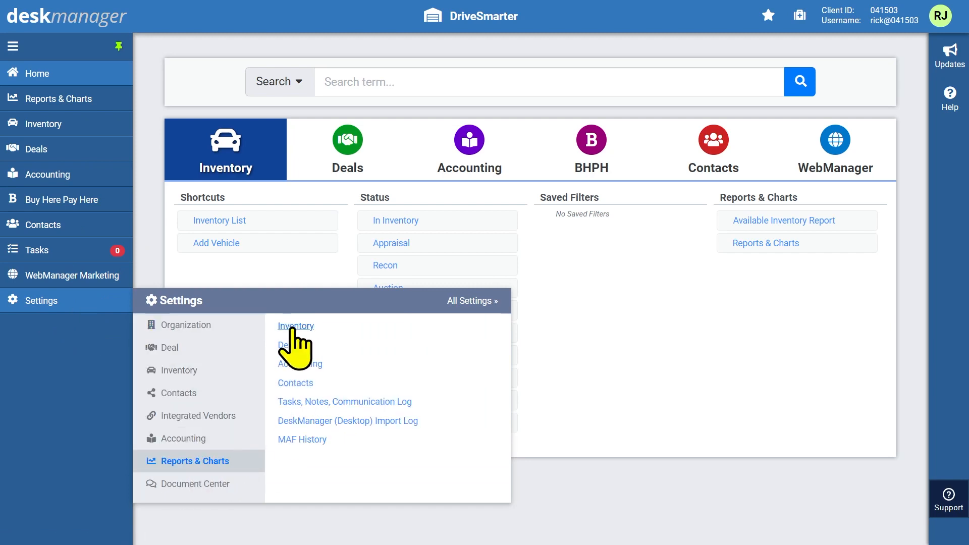
left_click(292, 327)
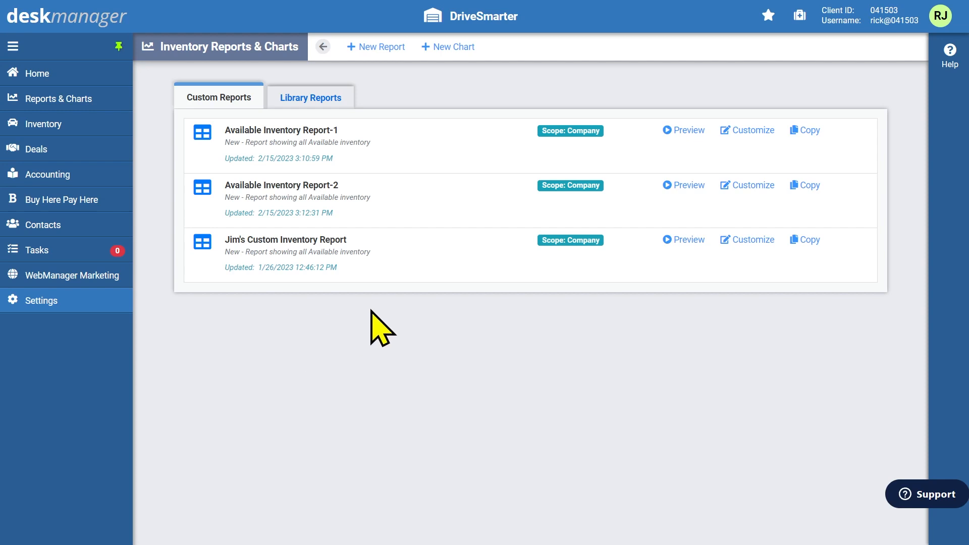
Copy a custom inventory report for customizing and examine its Scope options
left_click(806, 132)
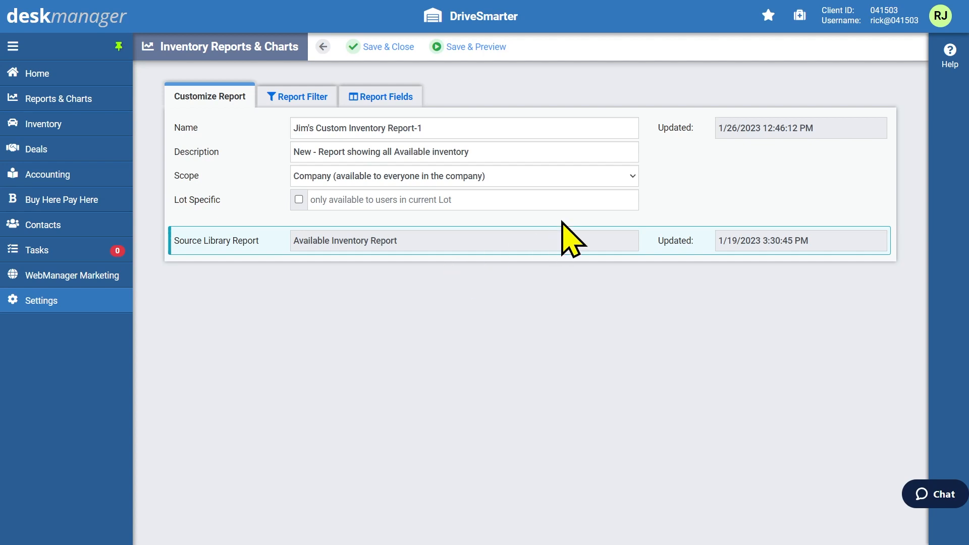
left_click(633, 177)
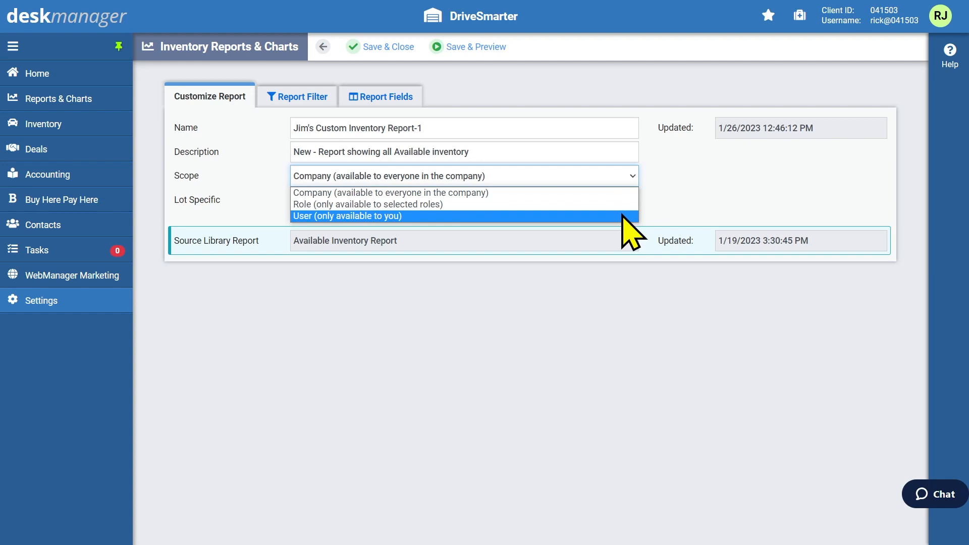
left_click(607, 285)
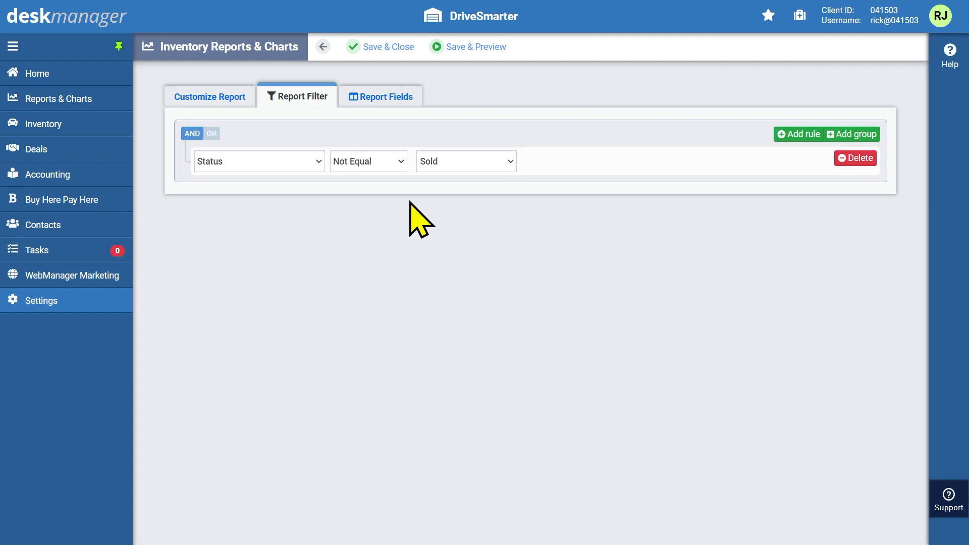
Add a second rule to the report filter, based on the vehicle's Inventory Date
left_click(794, 144)
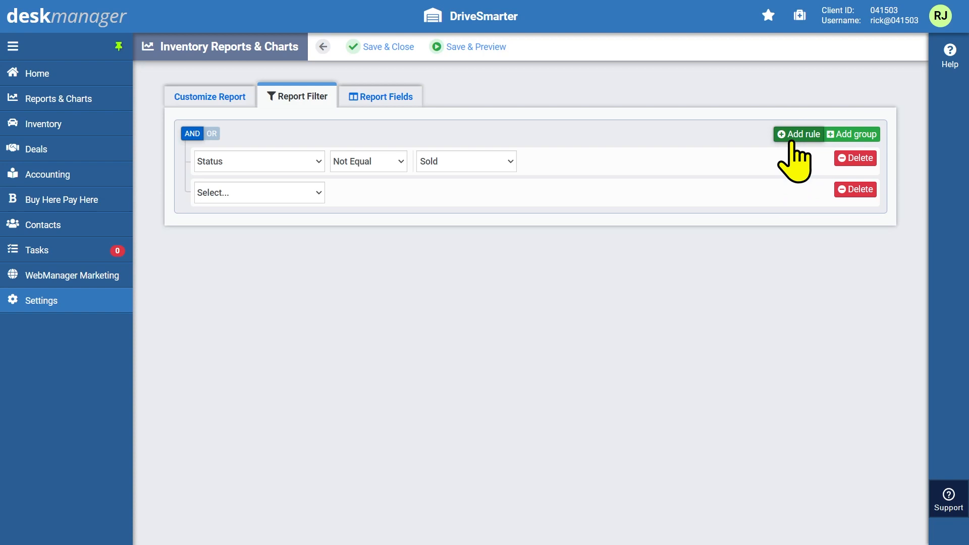
left_click(318, 192)
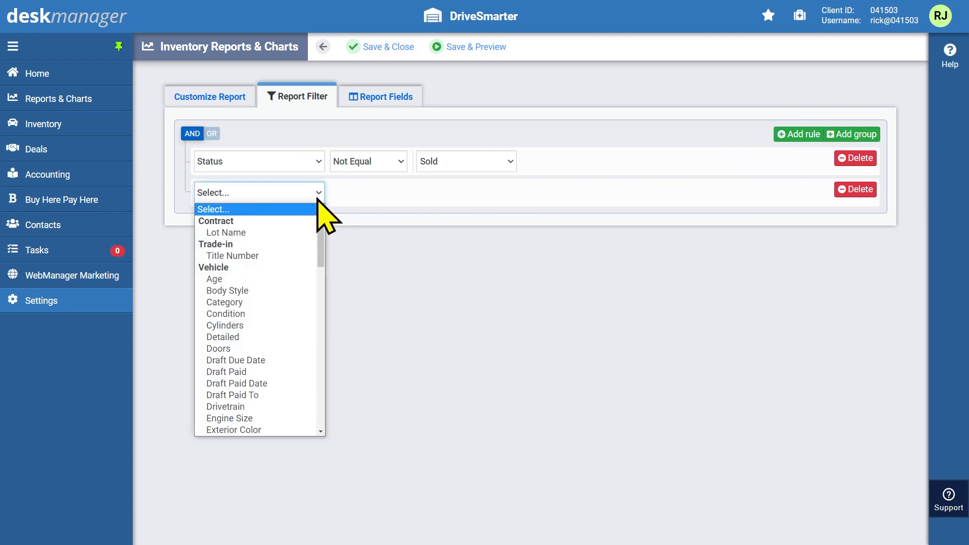
scroll(322, 243, "down", 3)
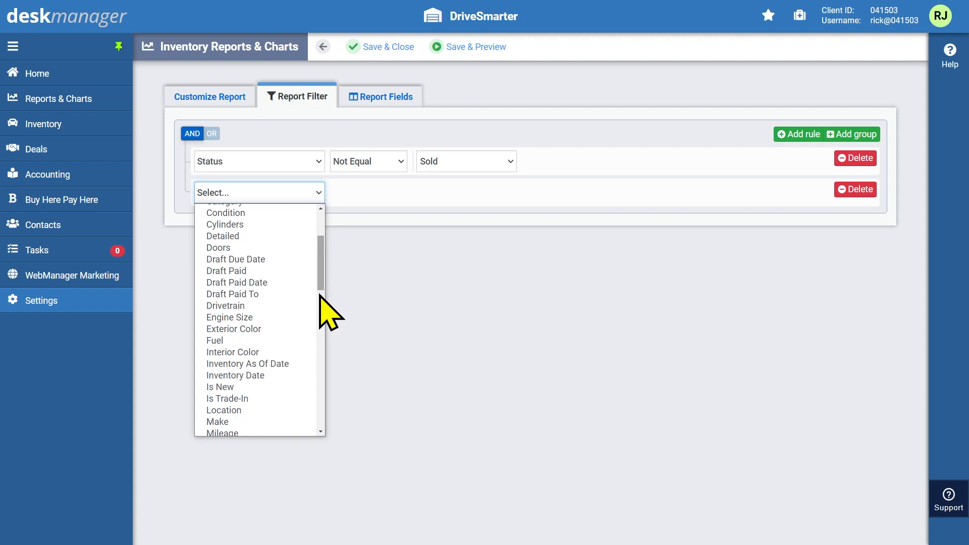
left_click(299, 375)
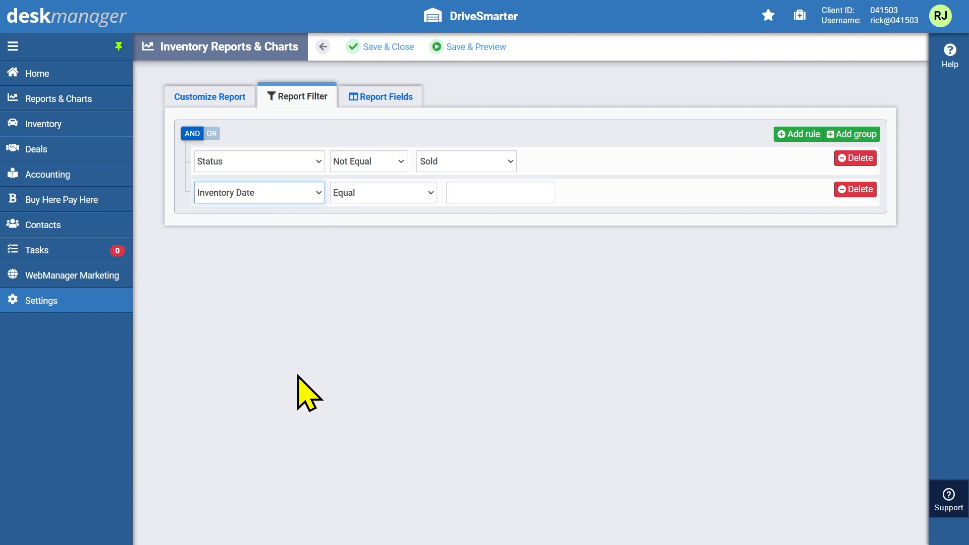
Set the Inventory Date rule to the Dynamic Date Range Last Month and combine the filter rules with OR
left_click(431, 192)
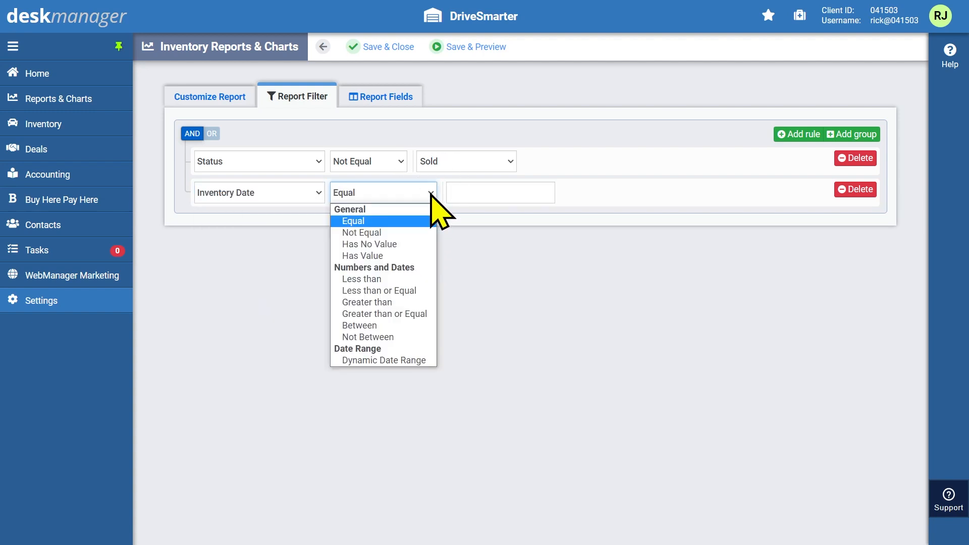
left_click(402, 326)
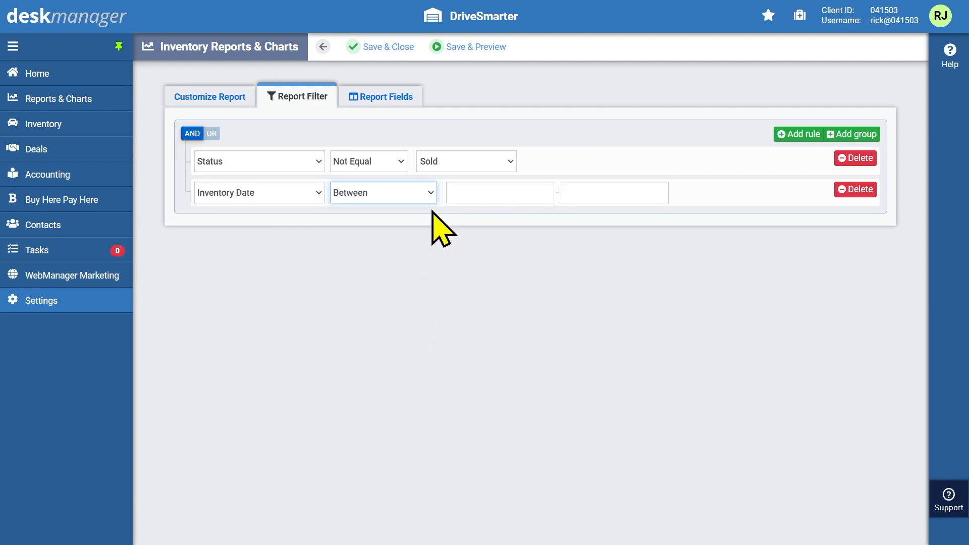
left_click(430, 193)
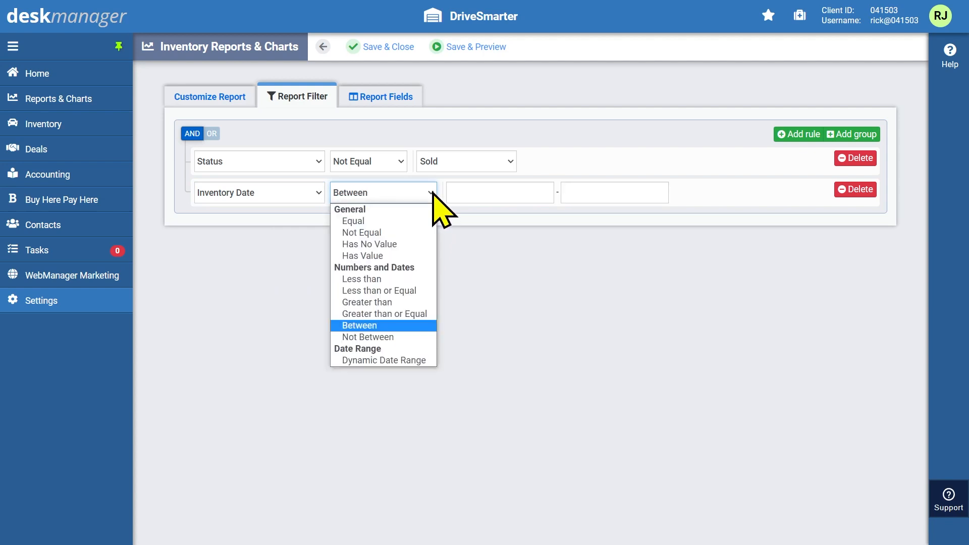
left_click(406, 360)
left_click(519, 194)
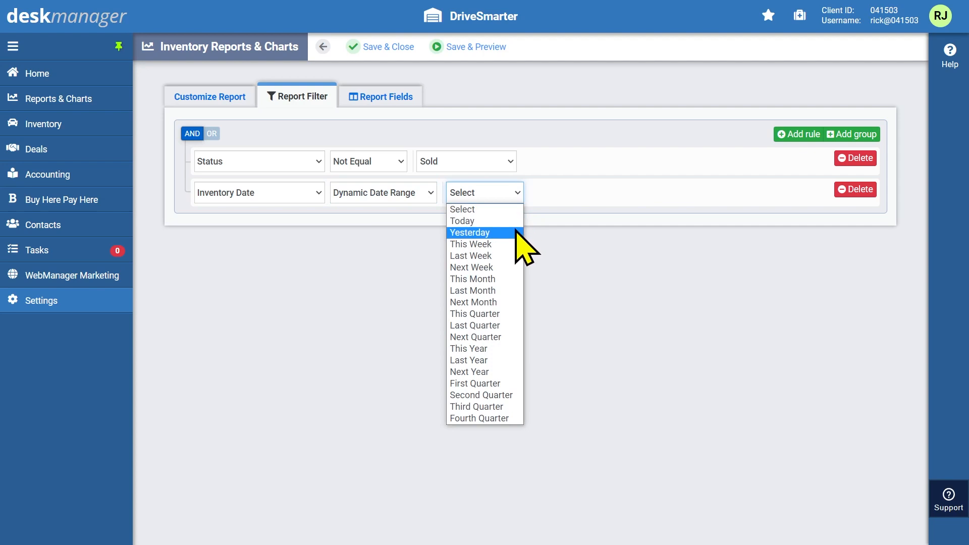
left_click(507, 291)
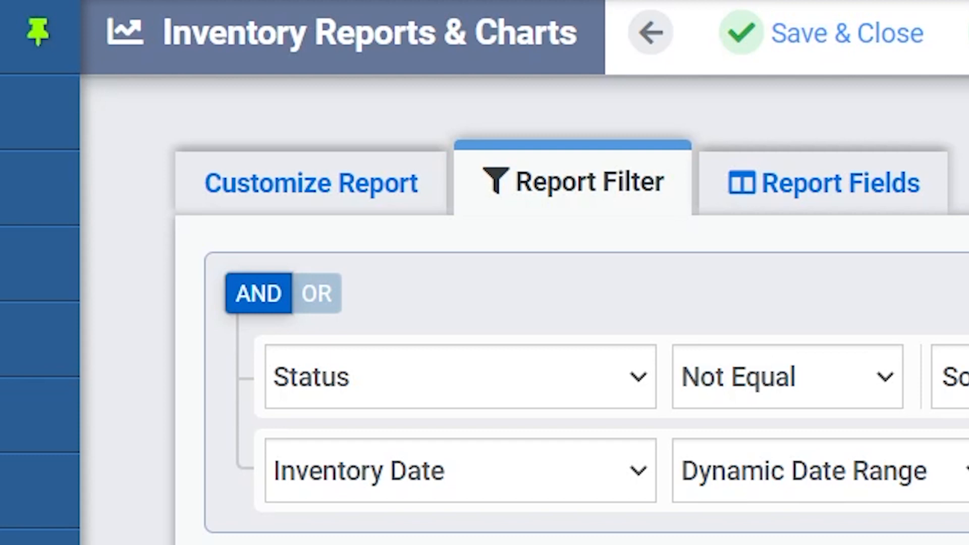
left_click(318, 309)
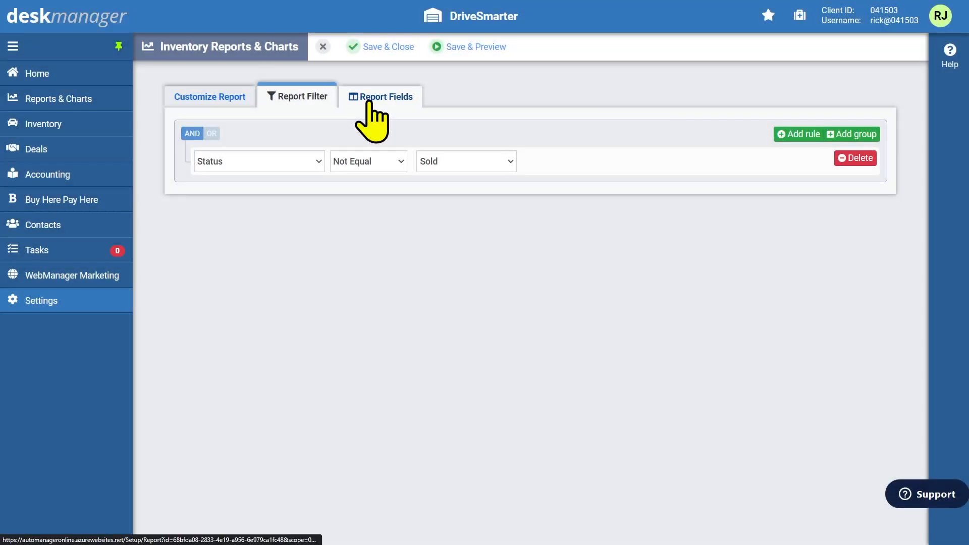
Search the available report fields for "Price" and add Price Internet to the selected fields
left_click(369, 101)
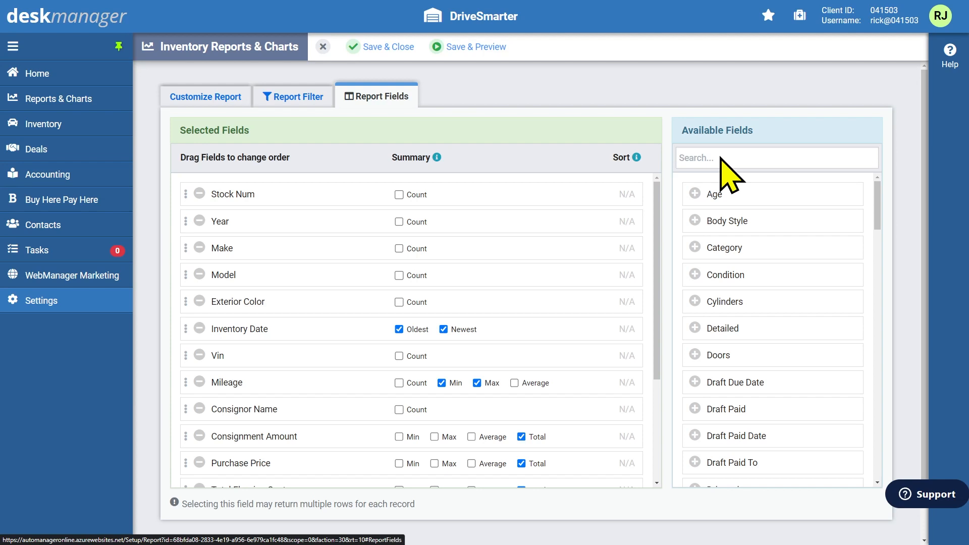
left_click(721, 158)
type("Price")
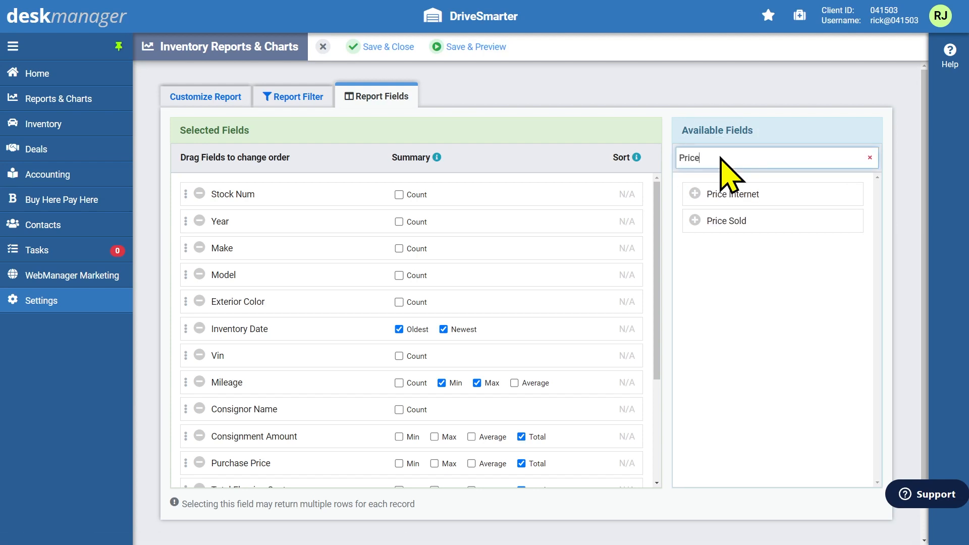
left_click(695, 193)
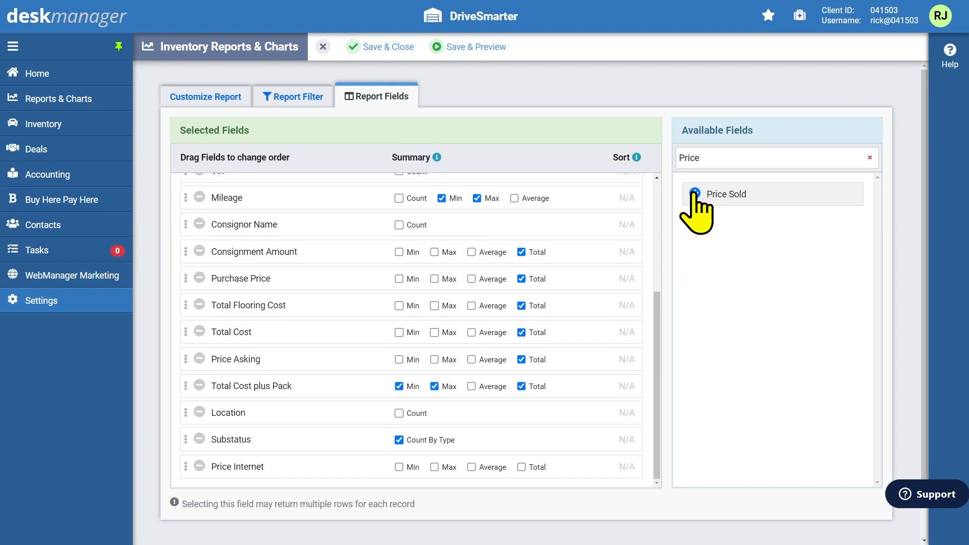
Remove the Consignor Name and Consignment Amount fields from the report, and make Inventory Date the first selected field
left_click(199, 224)
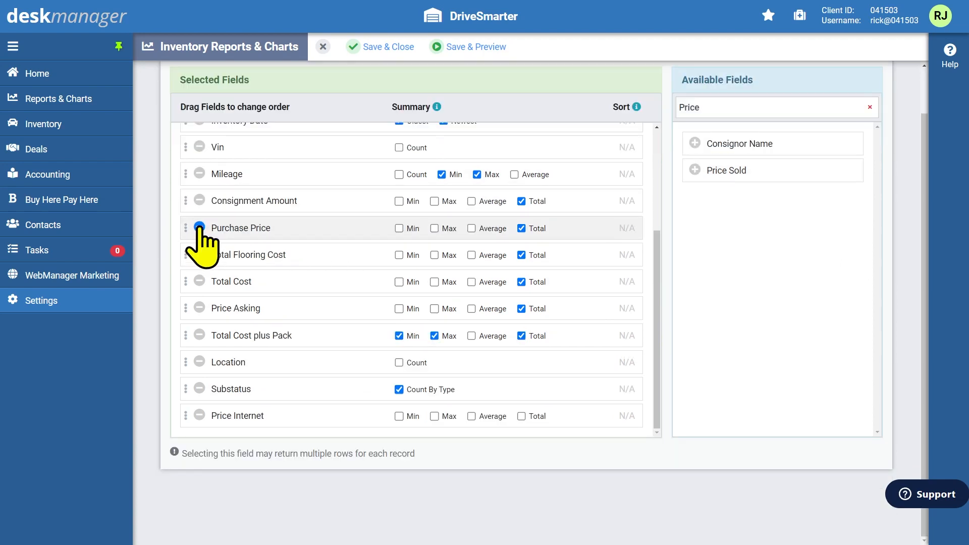
left_click(200, 201)
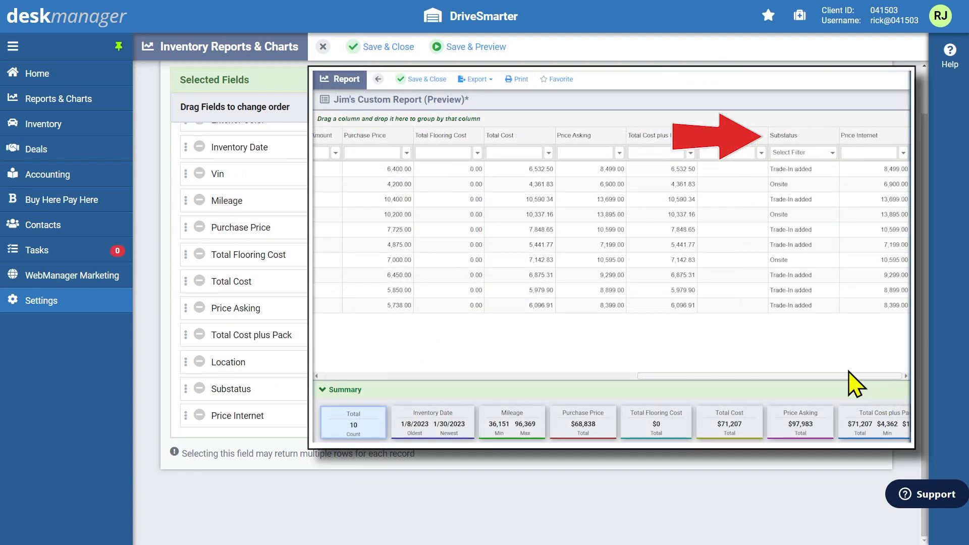
left_click_drag(655, 241, 655, 157)
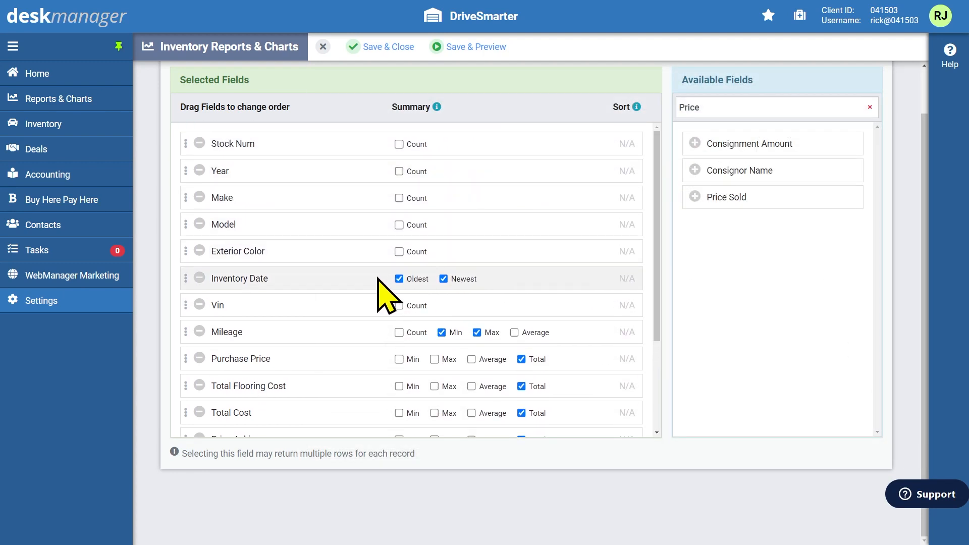
left_click_drag(319, 277, 322, 136)
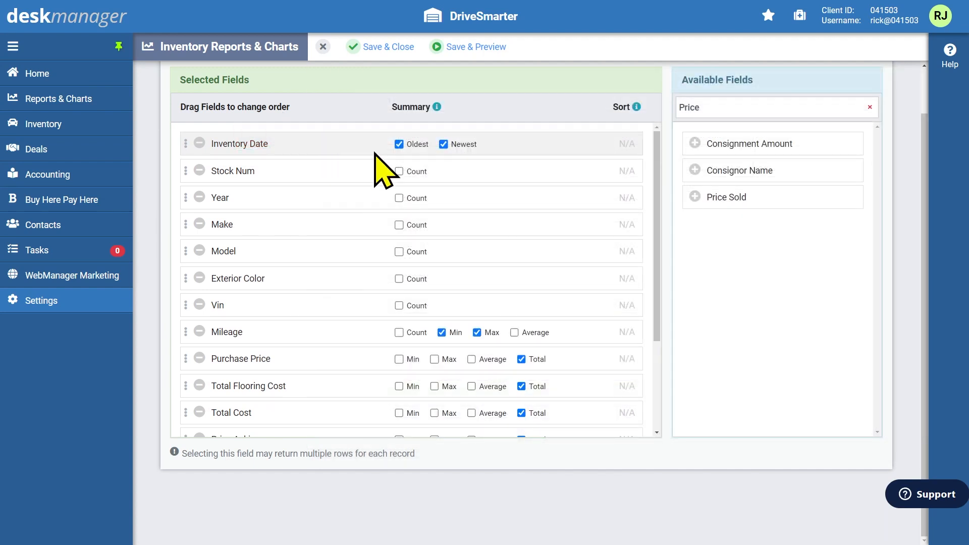
Turn off the Total summary for the Total Cost field
left_click_drag(658, 242, 652, 288)
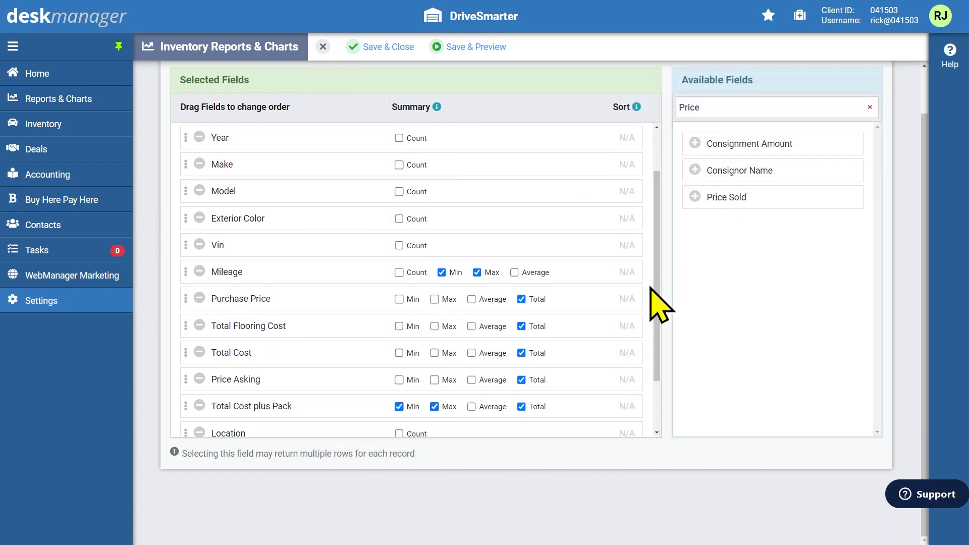
left_click(521, 353)
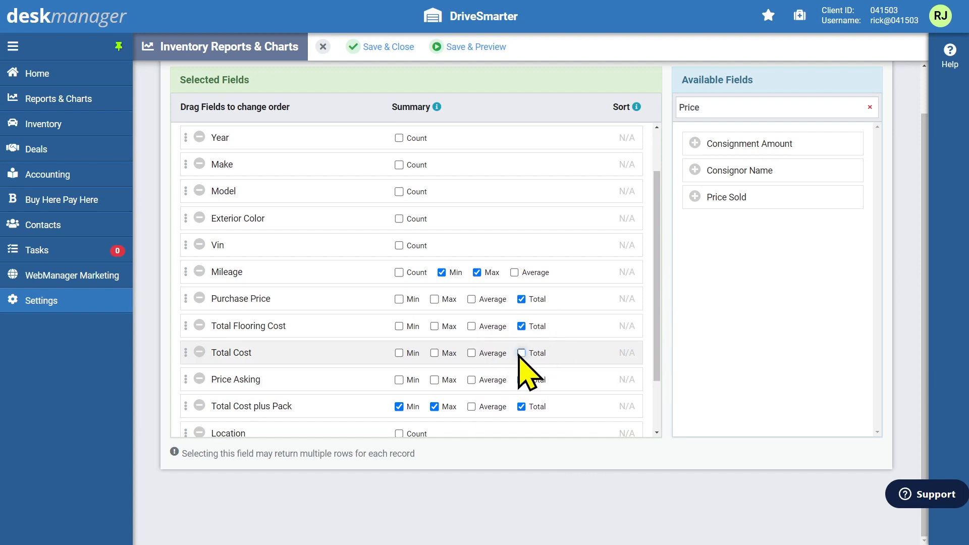
Turn on the Average summary for the Total Cost field
left_click(473, 354)
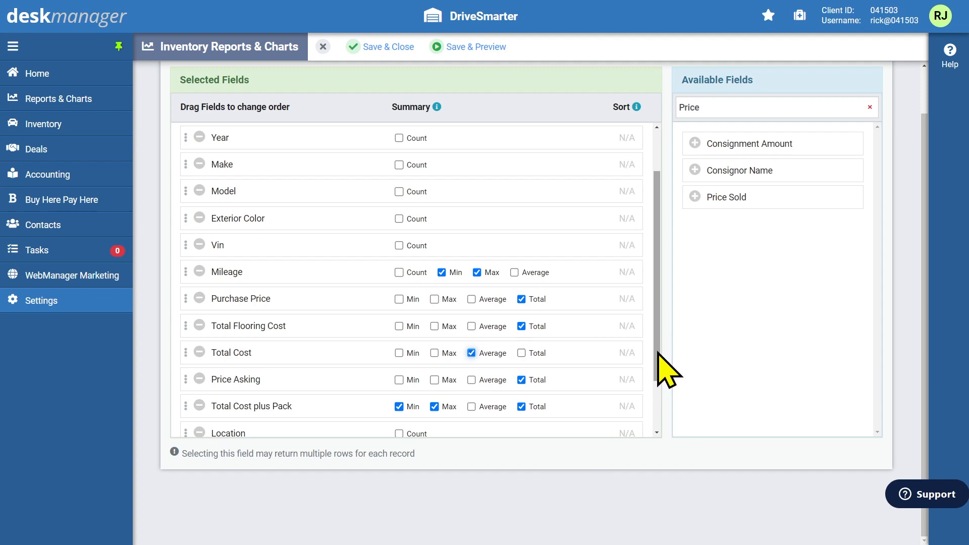
scroll(657, 353, "up", 2)
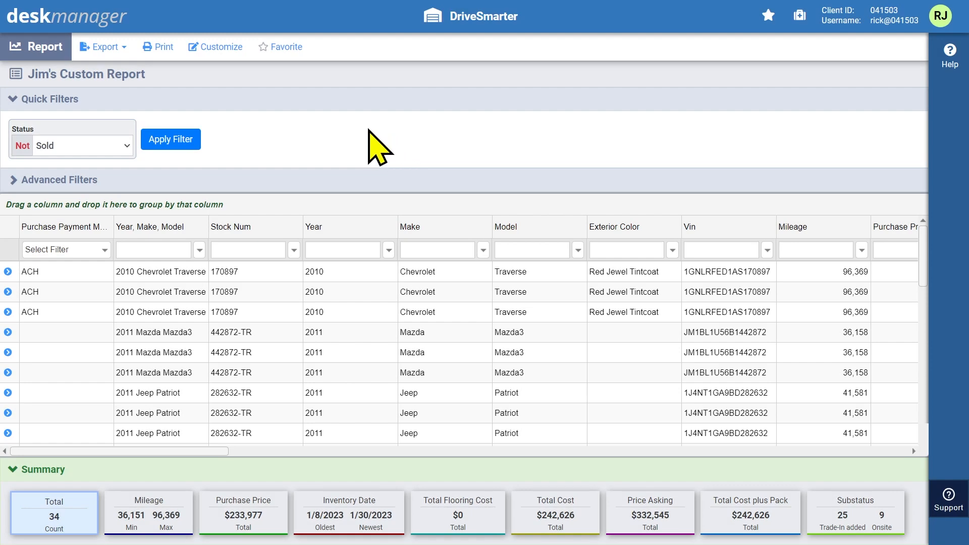
Open the print options for the custom report and exclude the Consignor Name column from printing
left_click(158, 50)
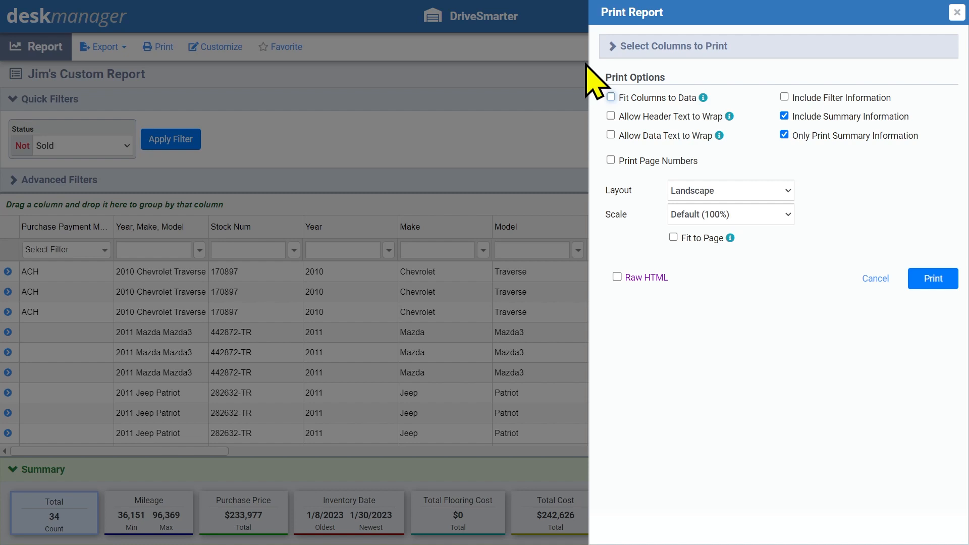
left_click(612, 49)
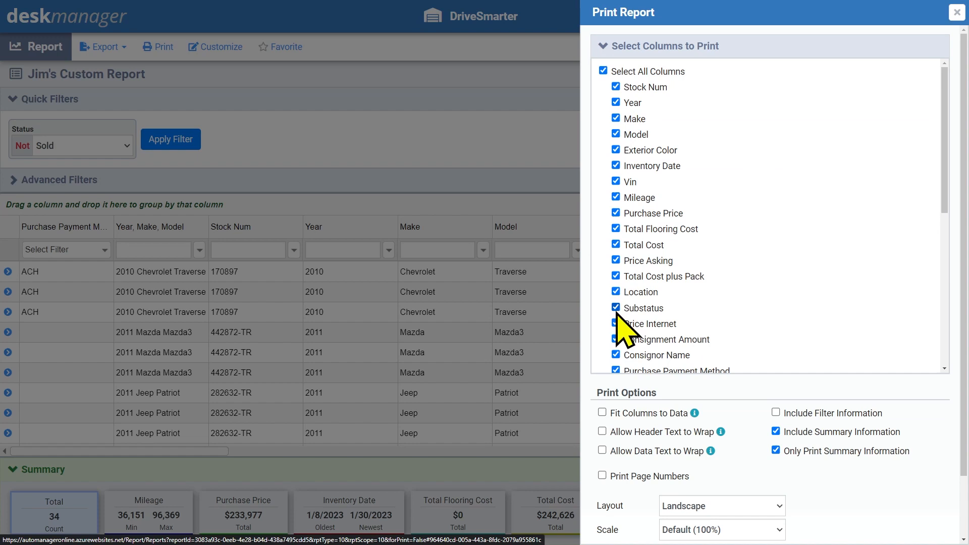
left_click(616, 355)
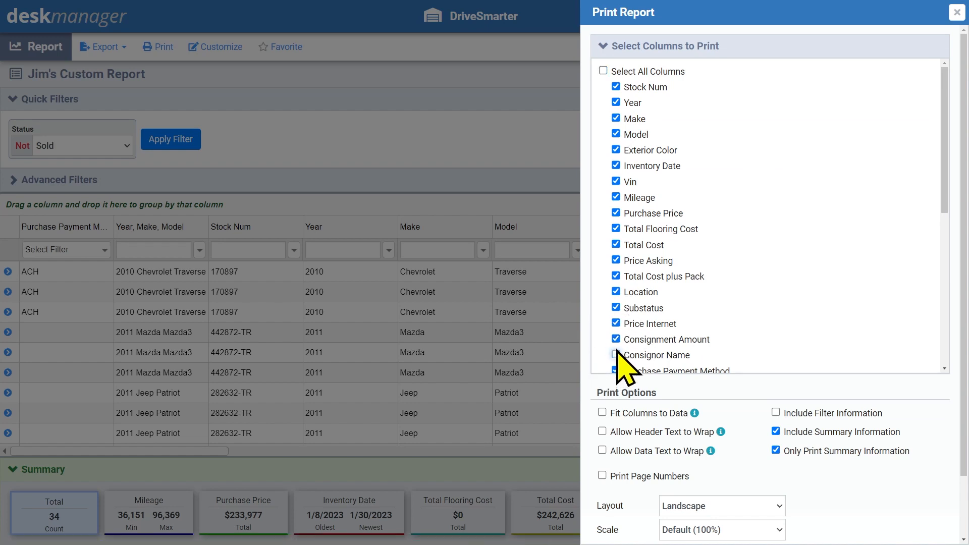
left_click(610, 52)
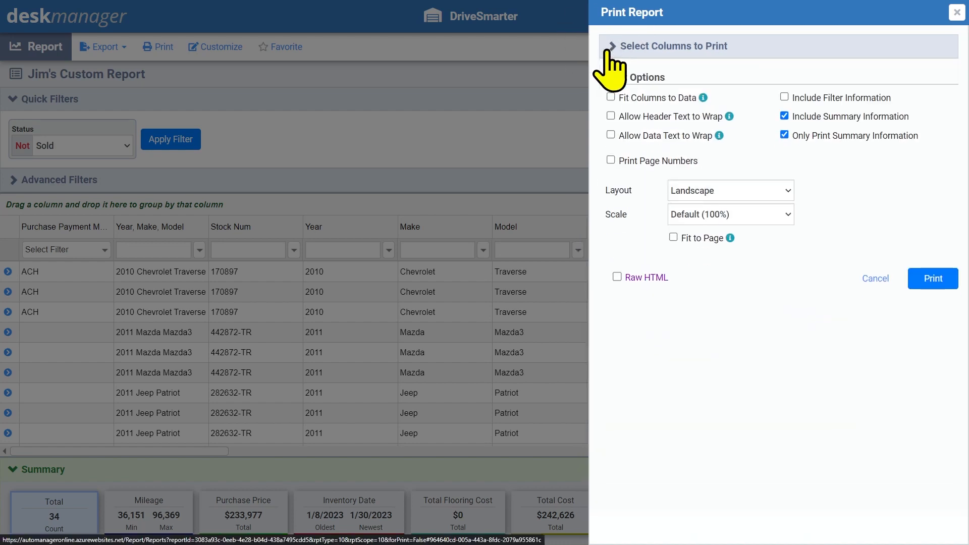
Try the Fit Columns to Data, Allow Header Text to Wrap and Allow Data Text to Wrap print options, switching each off again
left_click(611, 97)
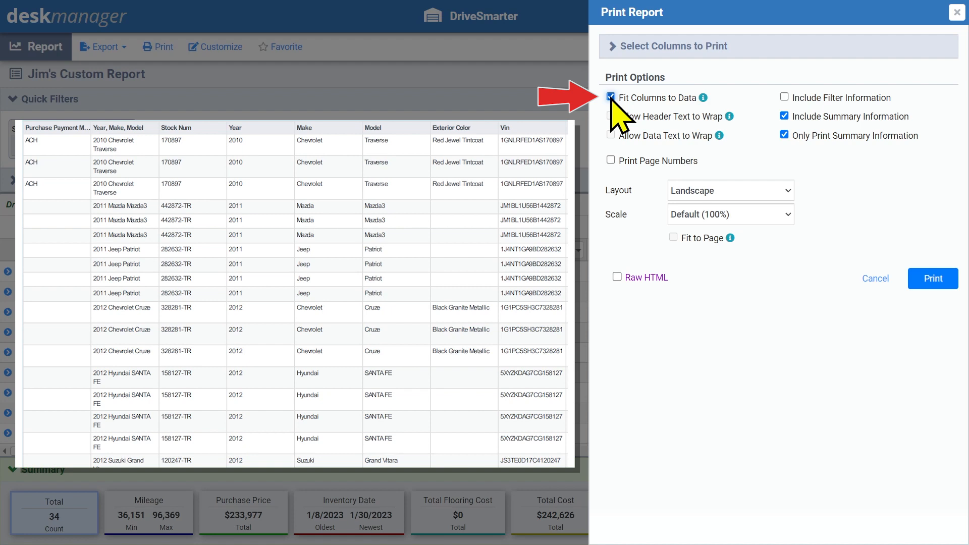
left_click(611, 97)
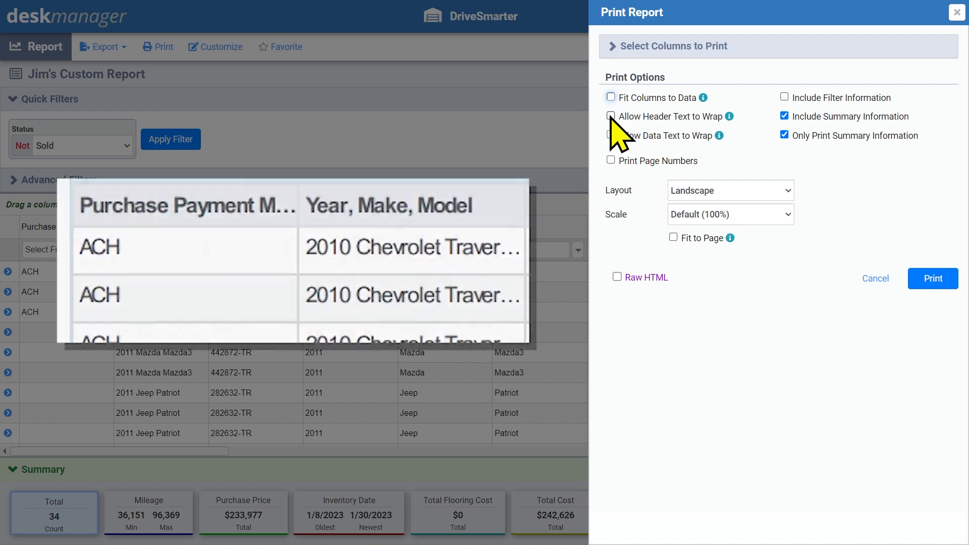
left_click(612, 116)
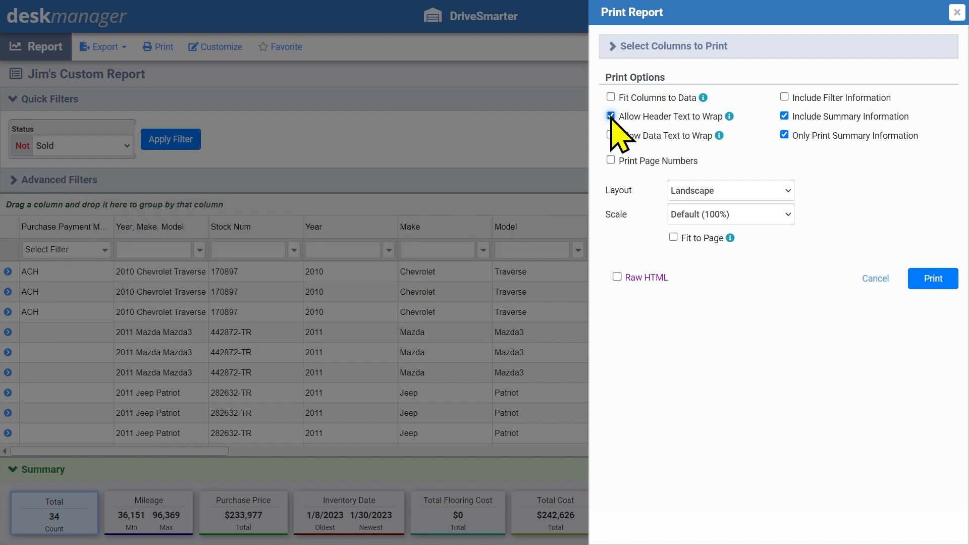
left_click(612, 117)
left_click(611, 136)
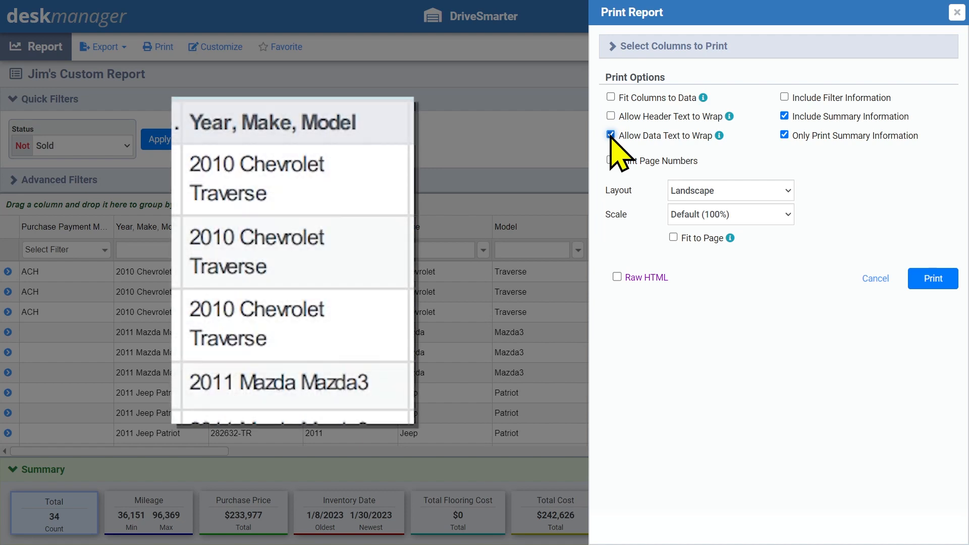
left_click(611, 136)
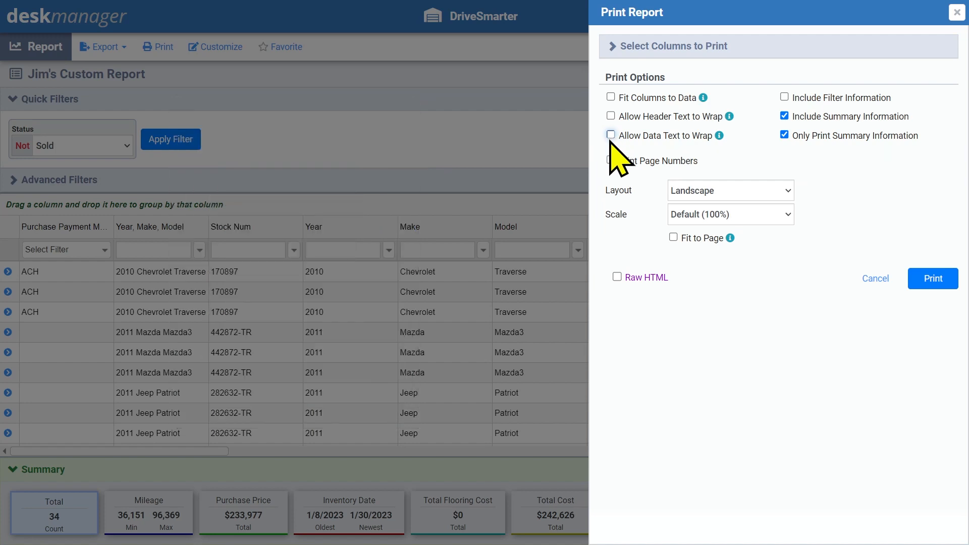
Try the Print Page Numbers and Include Filter Information print options, switching each off again
left_click(610, 160)
left_click(611, 161)
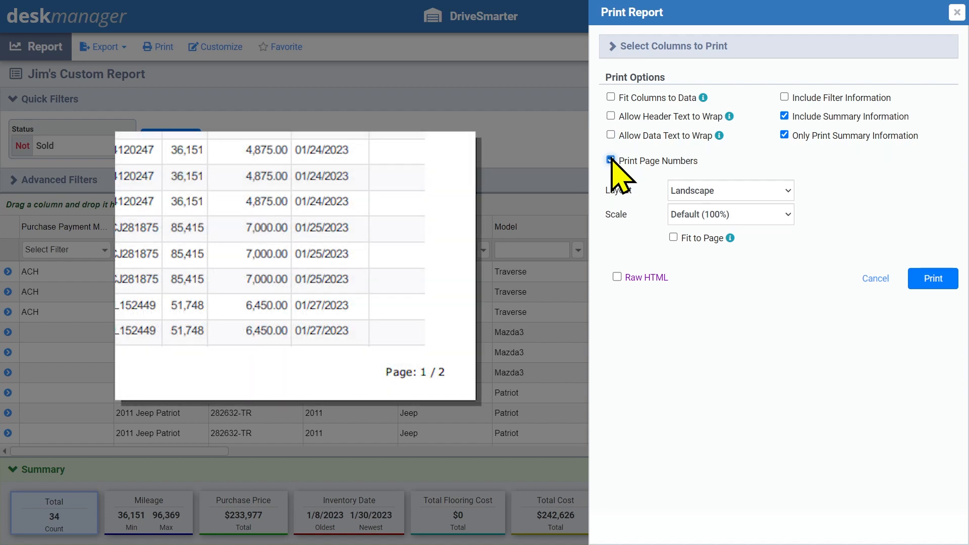
left_click(611, 160)
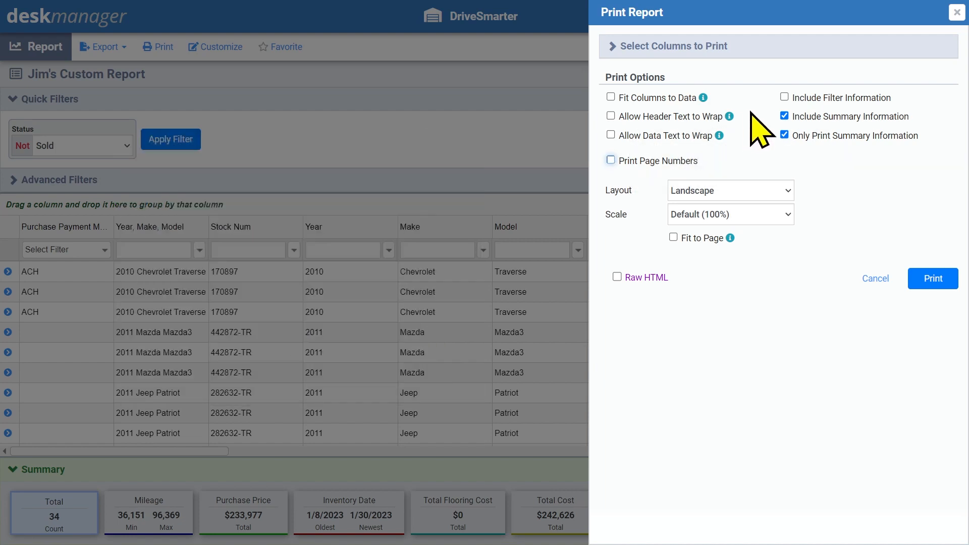
left_click(784, 96)
left_click(784, 96)
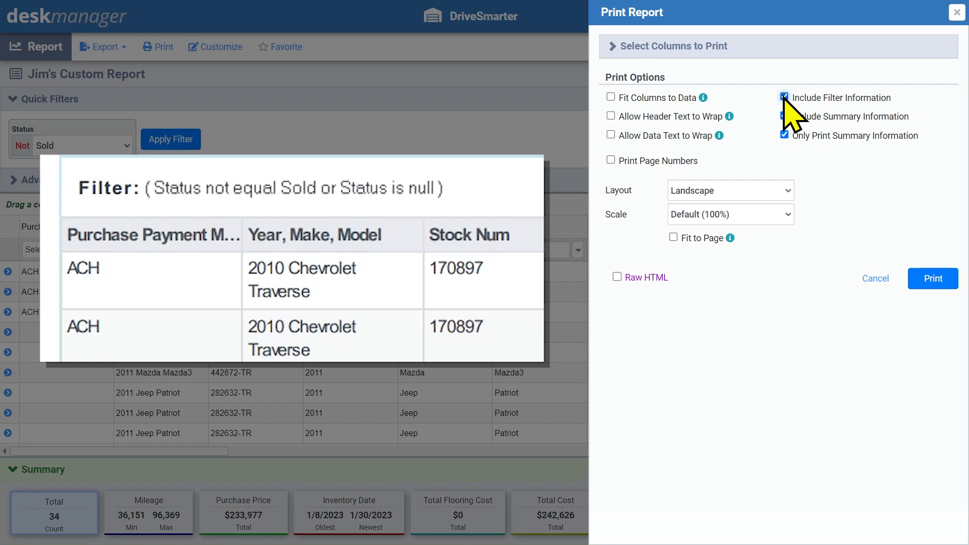
left_click(784, 97)
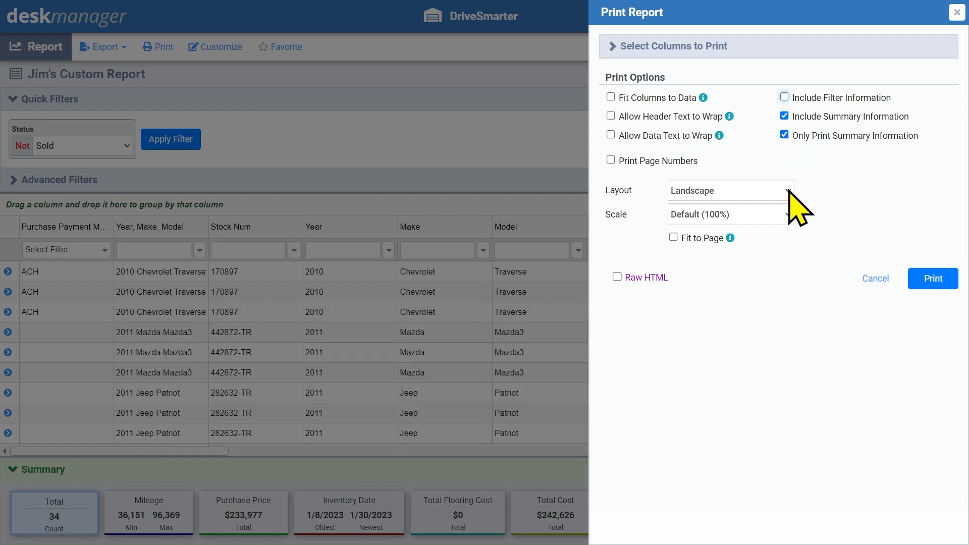
Review the Layout choices, keeping Landscape, and try the Fit to Page option before switching it off again
left_click(787, 191)
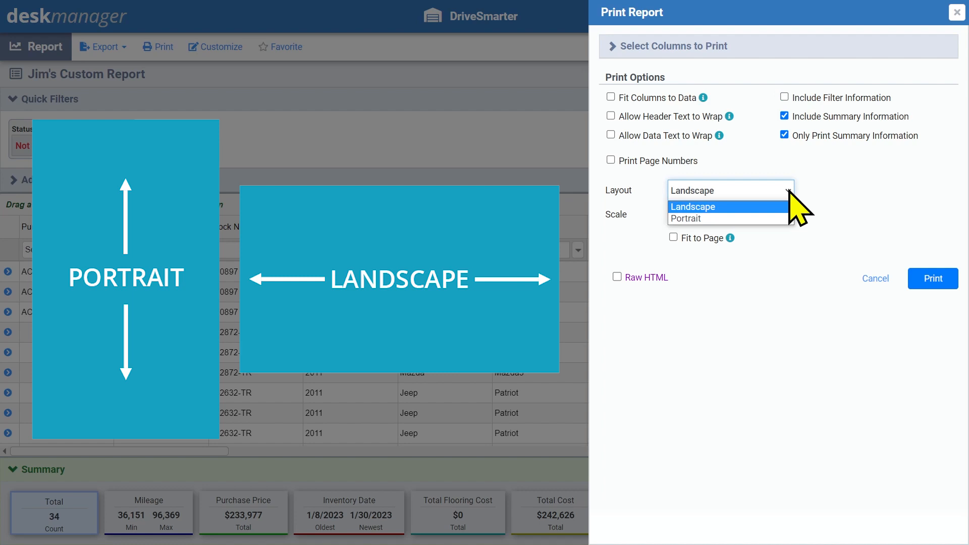
left_click(789, 191)
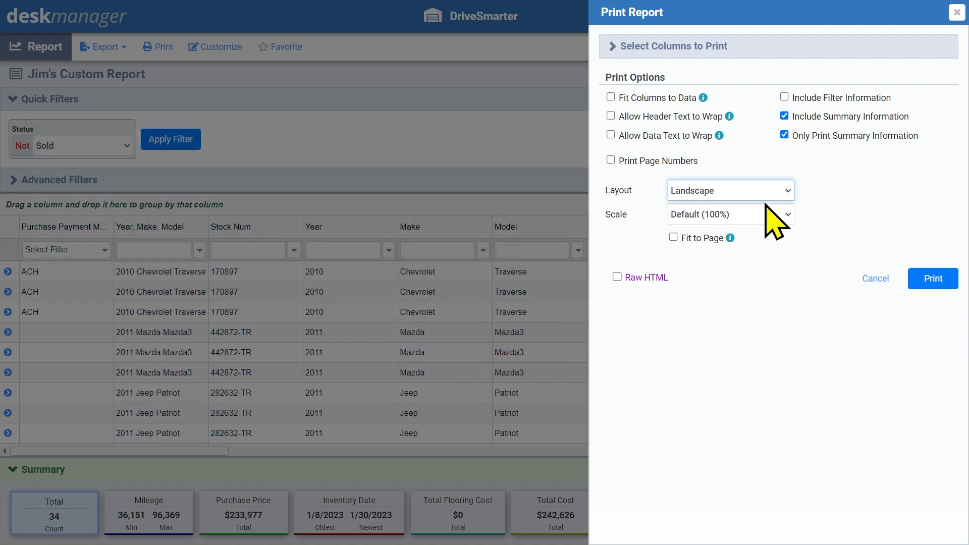
left_click(674, 238)
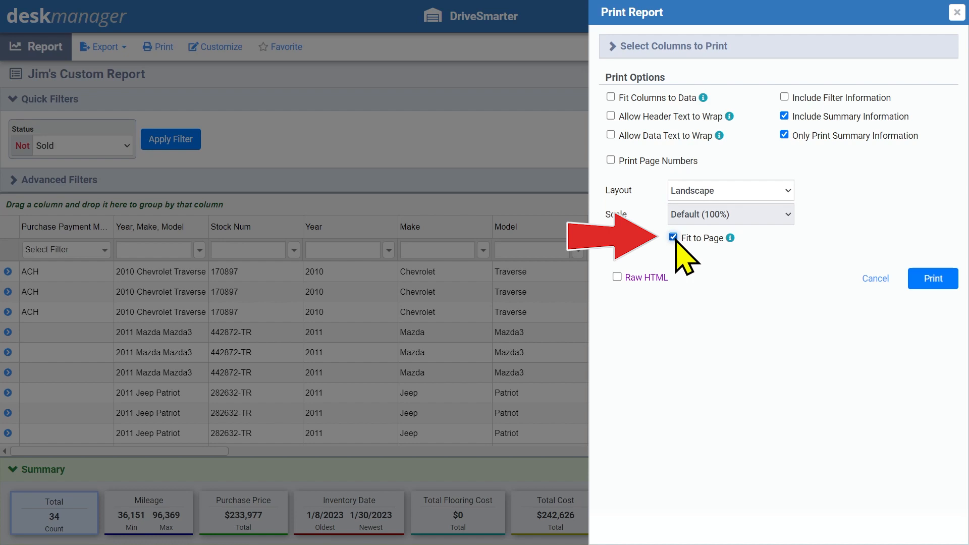
left_click(674, 238)
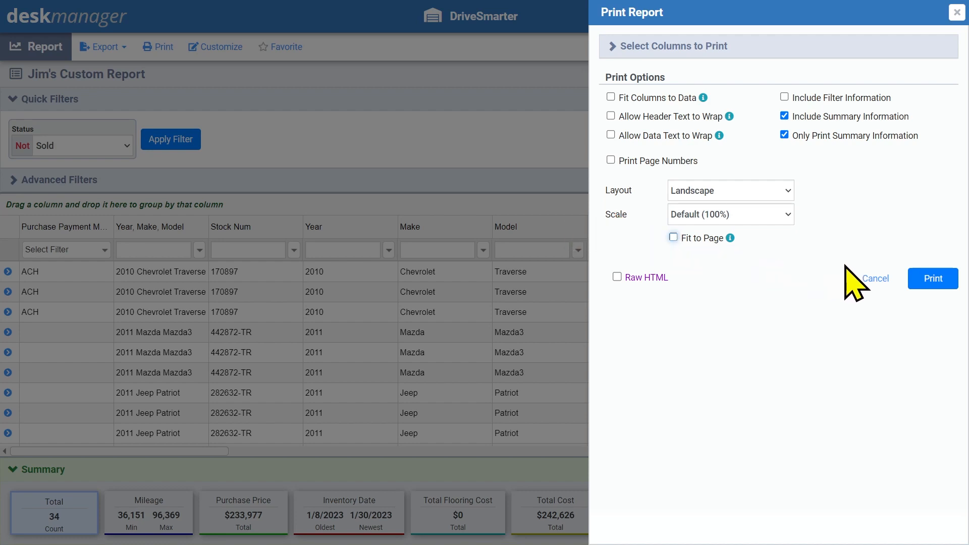
Generate the printable PDF of the report, then view its print settings and cancel without printing
left_click(932, 281)
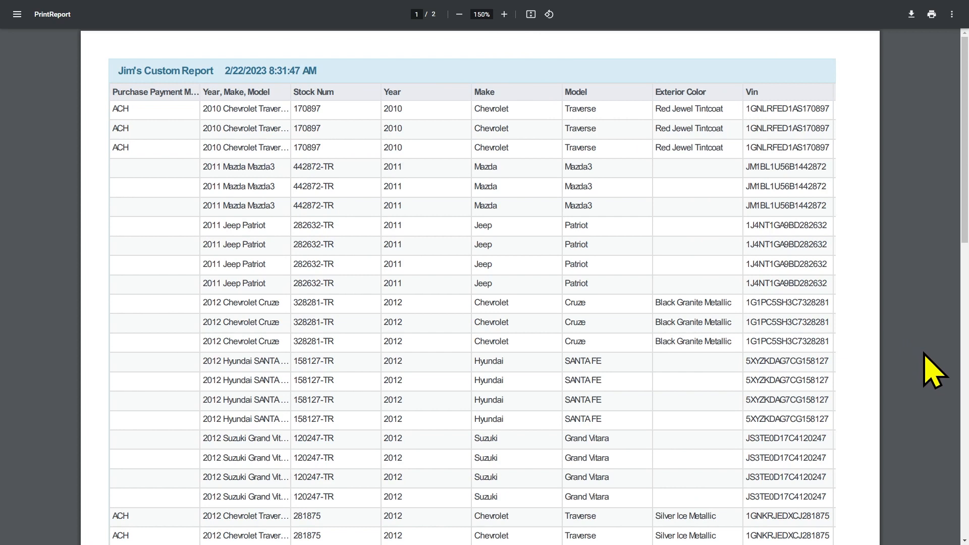
left_click(931, 21)
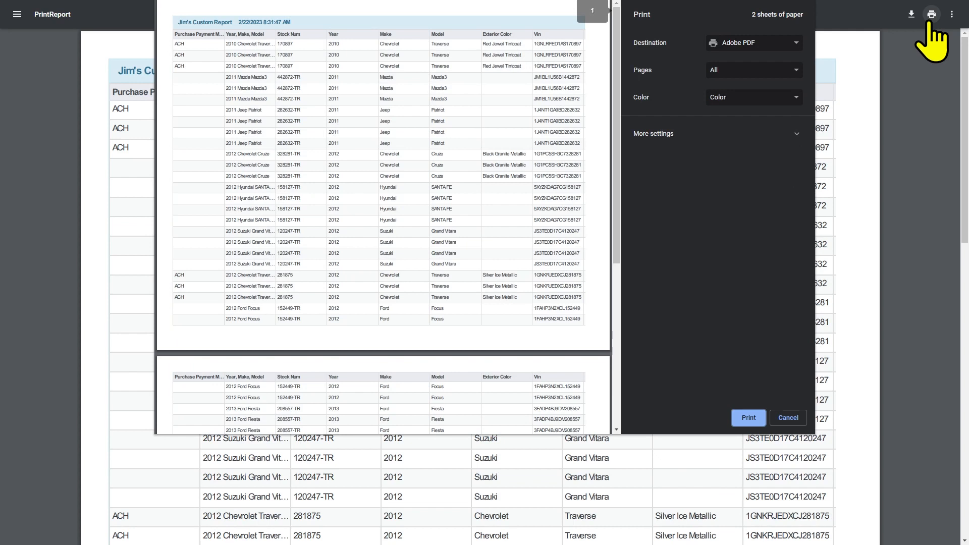
key("Escape")
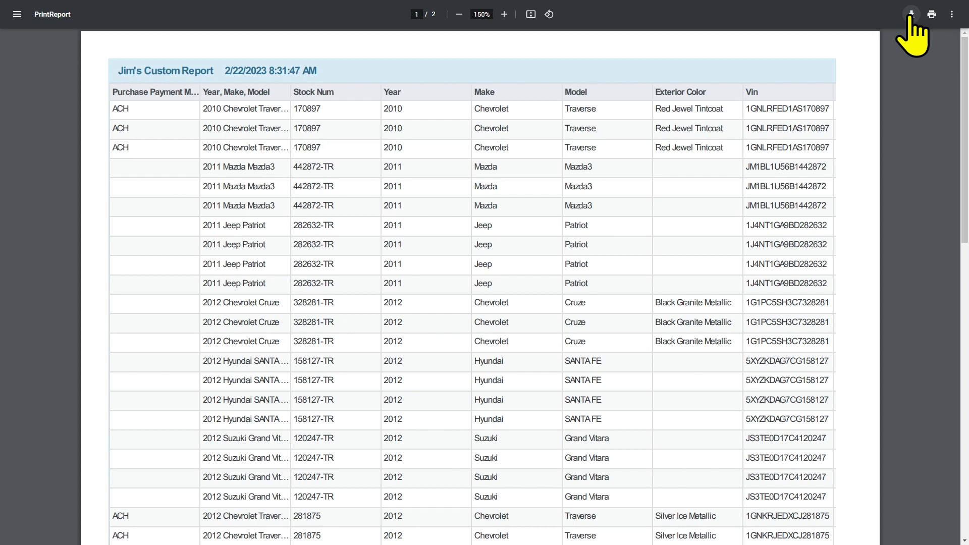
Save the report PDF in the Downloads folder as PrintReport (1)
left_click(911, 14)
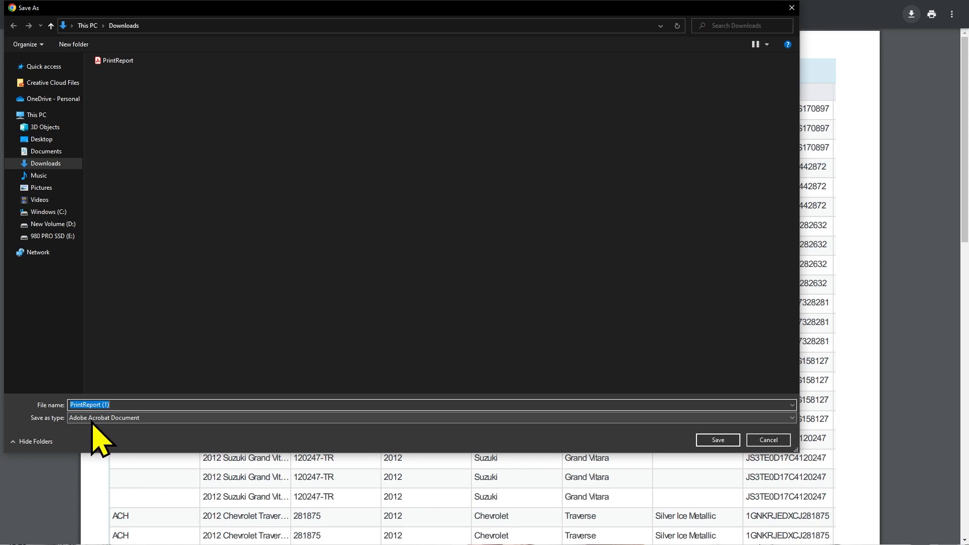
left_click(715, 445)
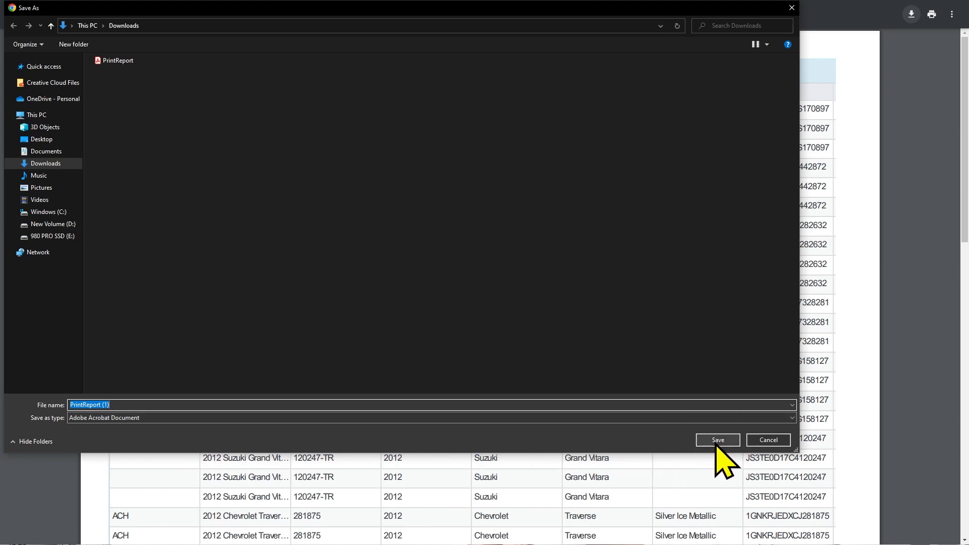